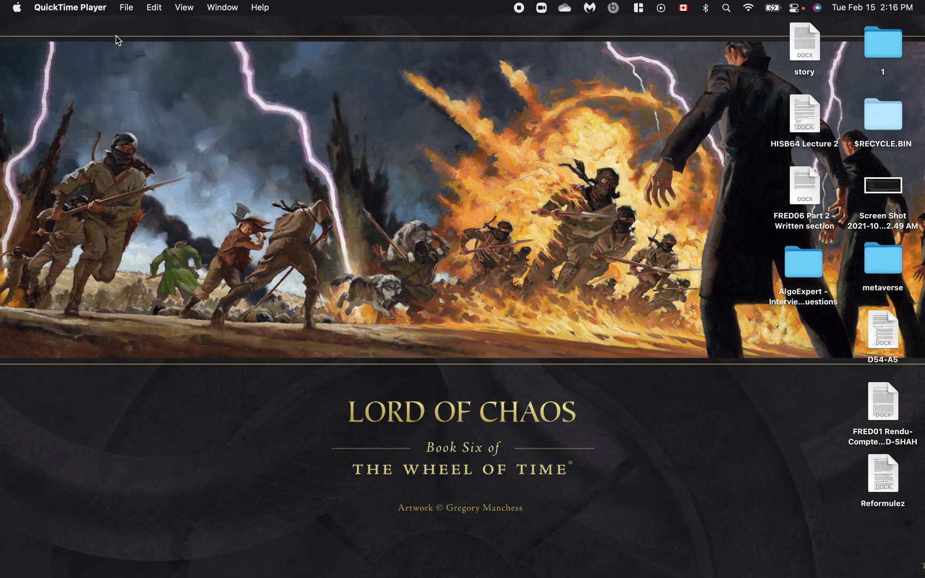
View About This Mac to confirm macOS Monterey 12.1, then close the window.
left_click(16, 9)
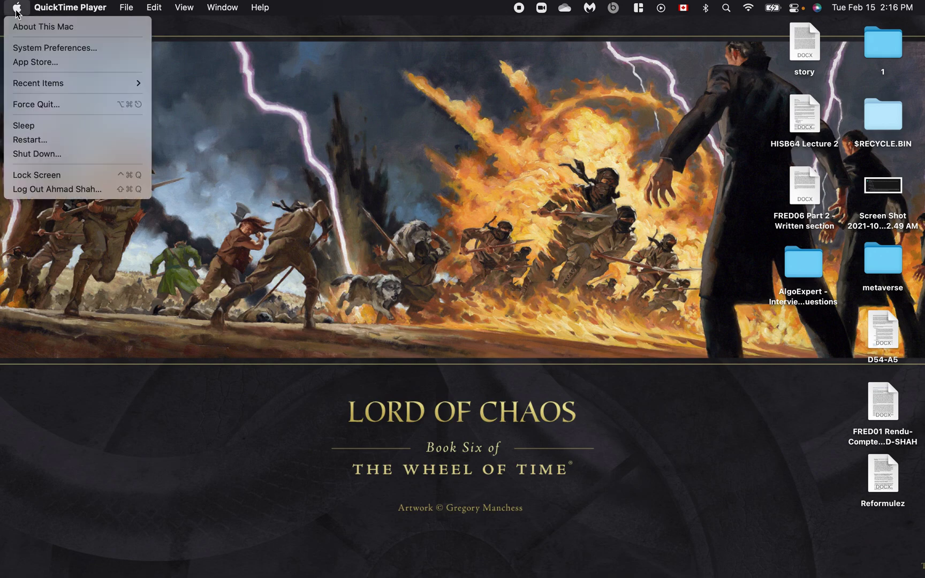
left_click(37, 28)
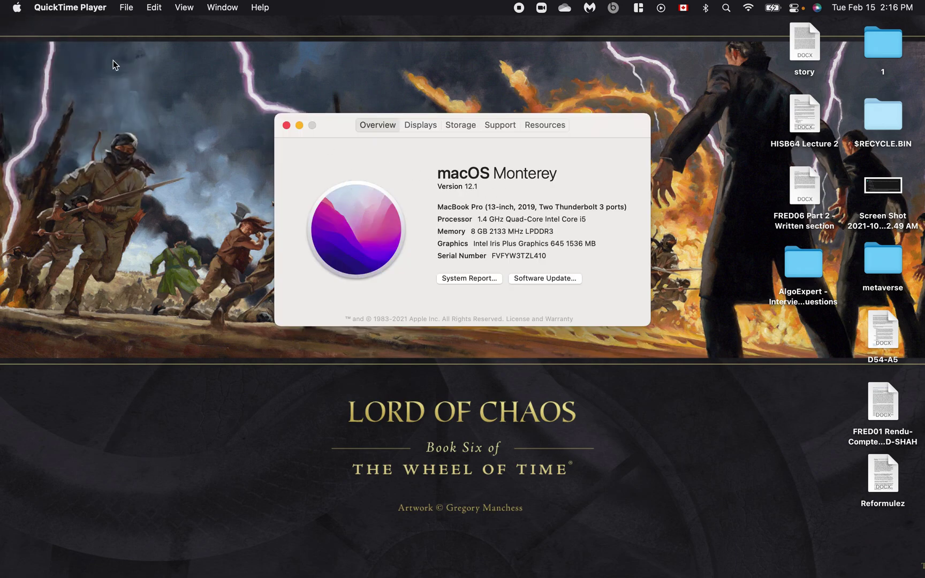
left_click(16, 8)
left_click(493, 161)
left_click(285, 125)
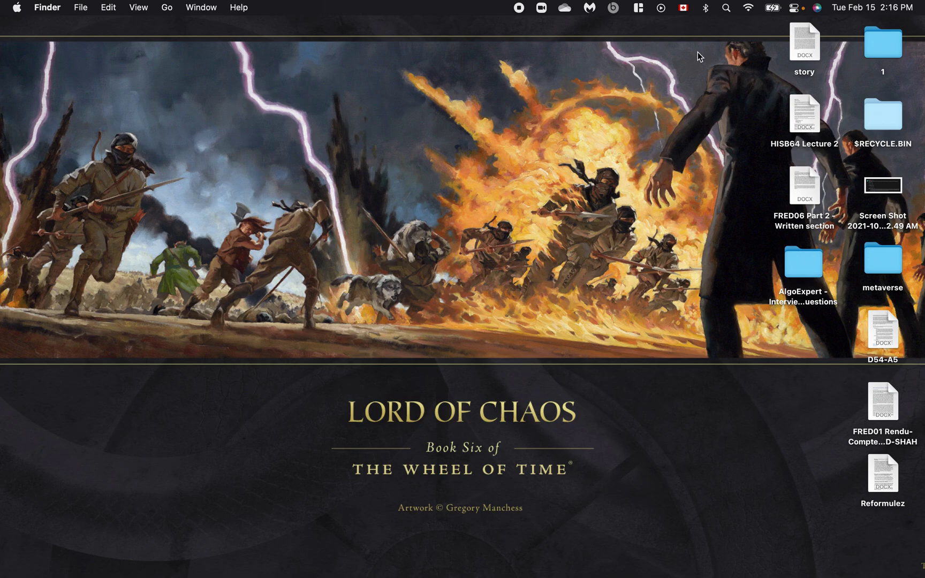
Disconnect the AirPods Pro from the Bluetooth menu-bar list.
left_click(708, 8)
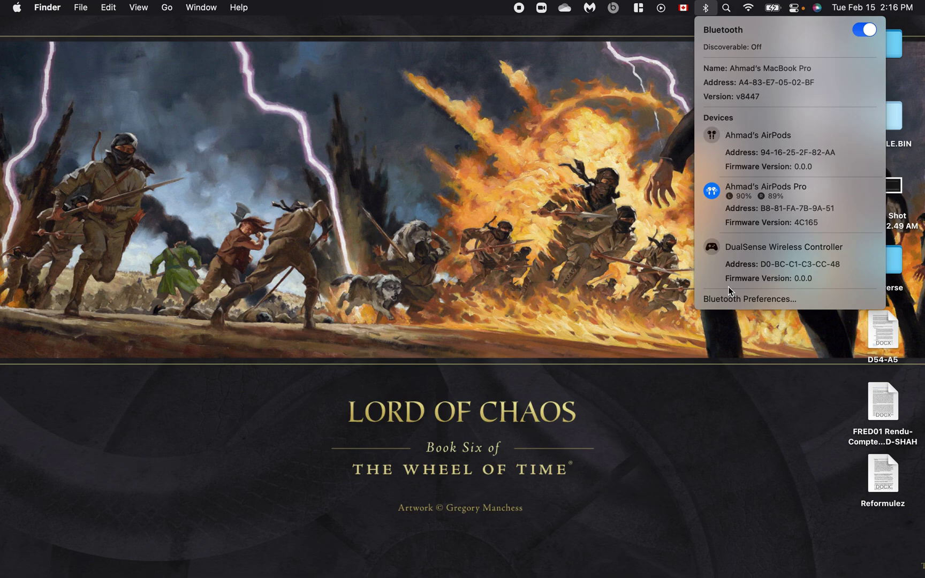
left_click(716, 207)
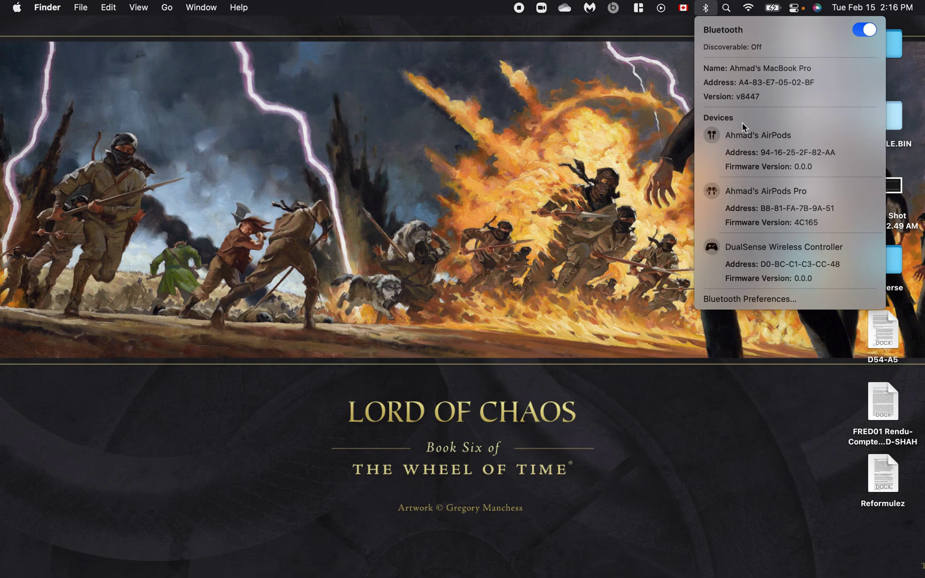
left_click(574, 386)
Launch Terminal via Spotlight and erase the drafted 'sudo pkill bluetoothd' command.
key("super+space")
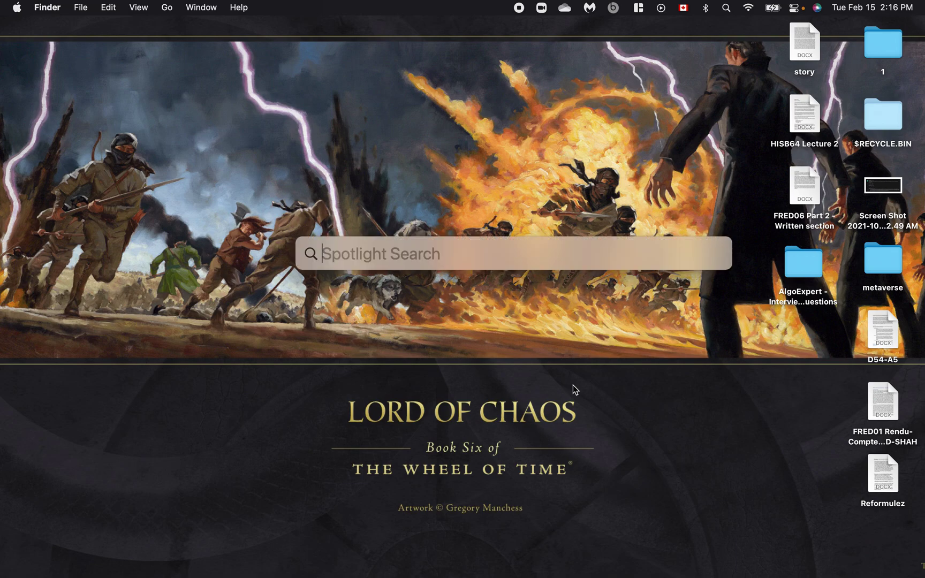
type("terminal")
key("Return")
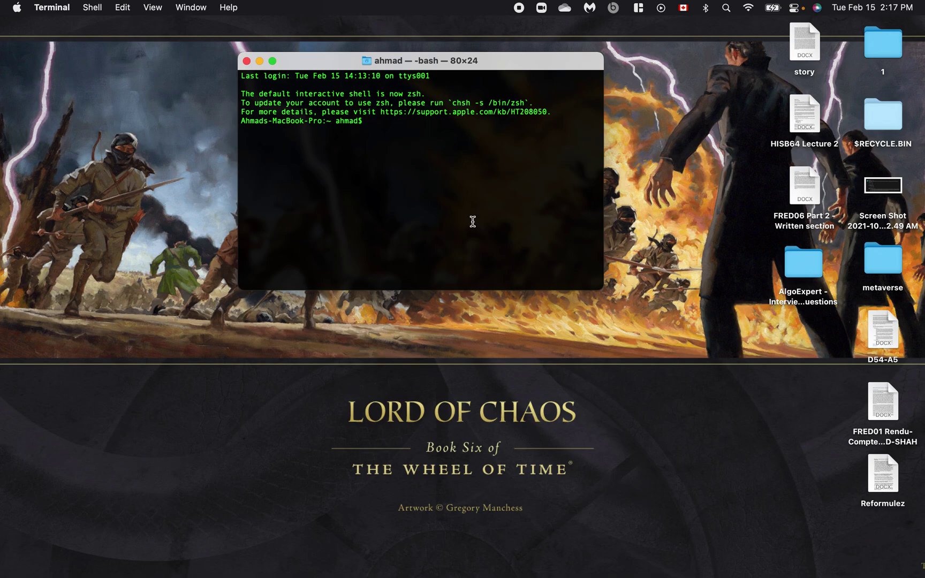
type("sud")
type("o ")
type("pki")
type("ll b")
type("luetoothd")
key("BackSpace")
key("BackSpace")
key("BackSpace")
key("BackSpace")
key("BackSpace")
key("BackSpace")
key("BackSpace")
key("BackSpace")
key("BackSpace")
key("BackSpace")
key("BackSpace")
key("BackSpace")
Close the Terminal window and choose Restart from the Apple menu.
left_click(321, 322)
left_click(246, 62)
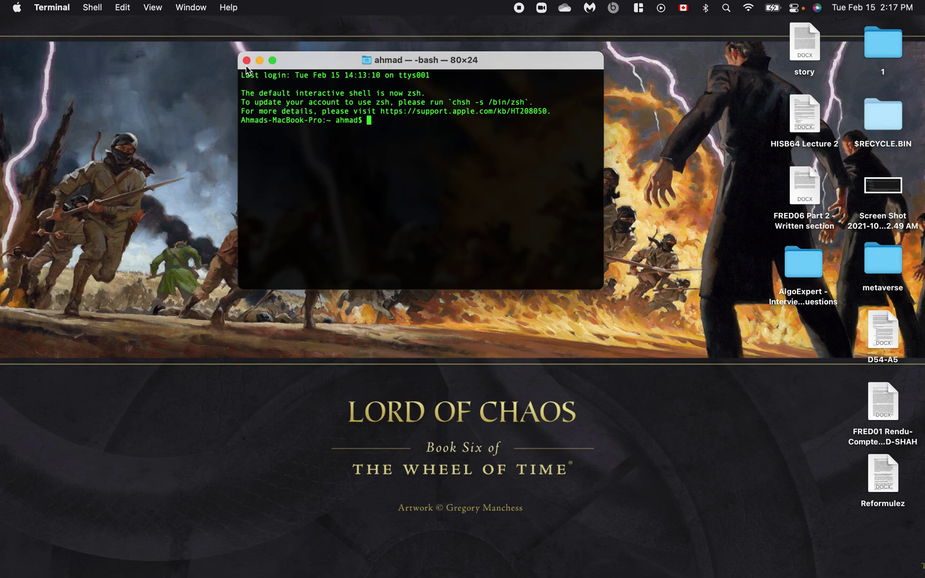
left_click(16, 9)
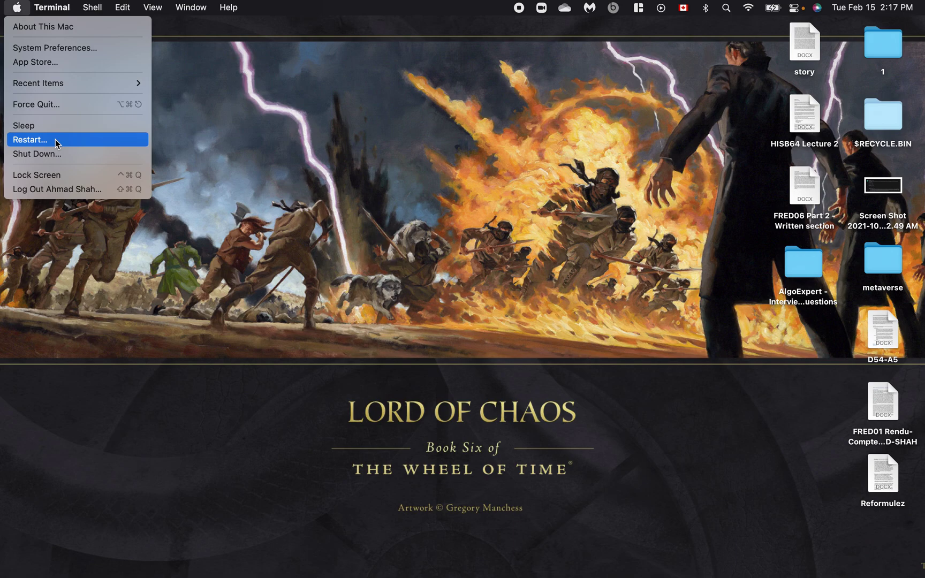
left_click(539, 241)
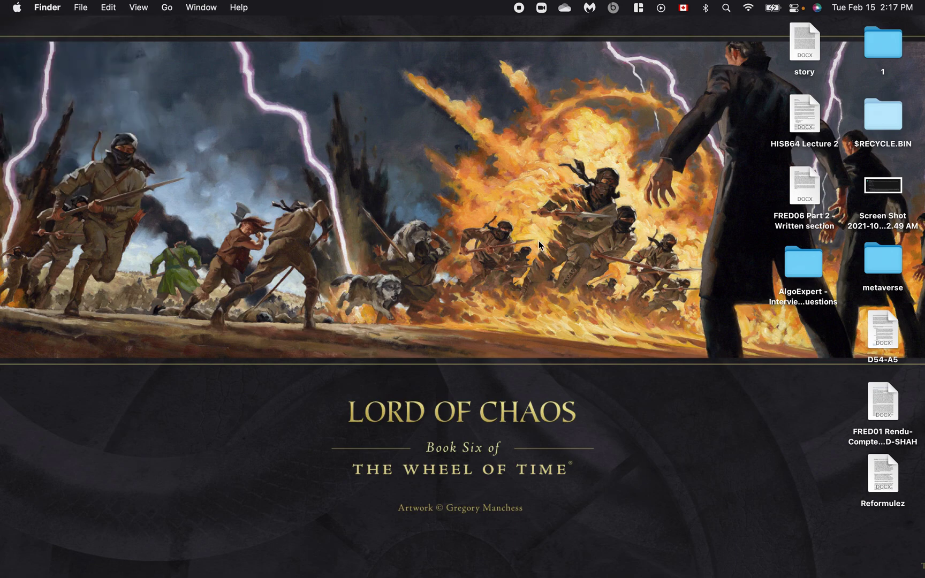